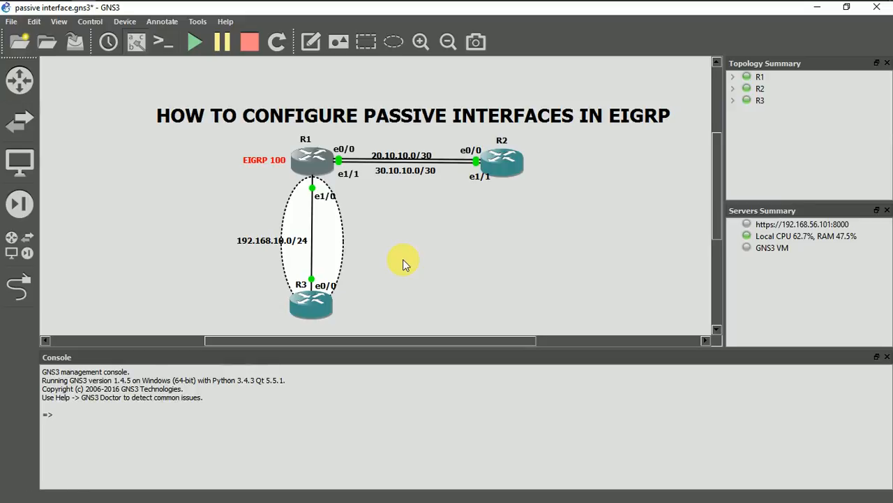
right_click(314, 163)
left_click(362, 247)
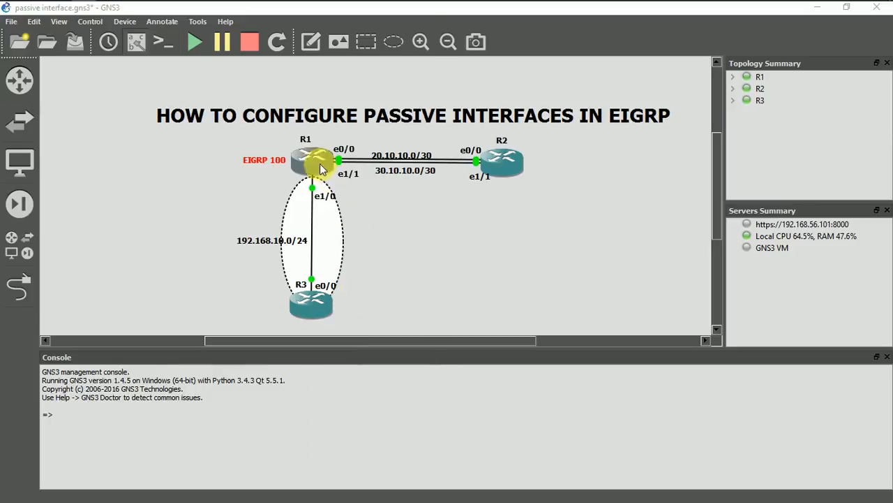
left_click(431, 27)
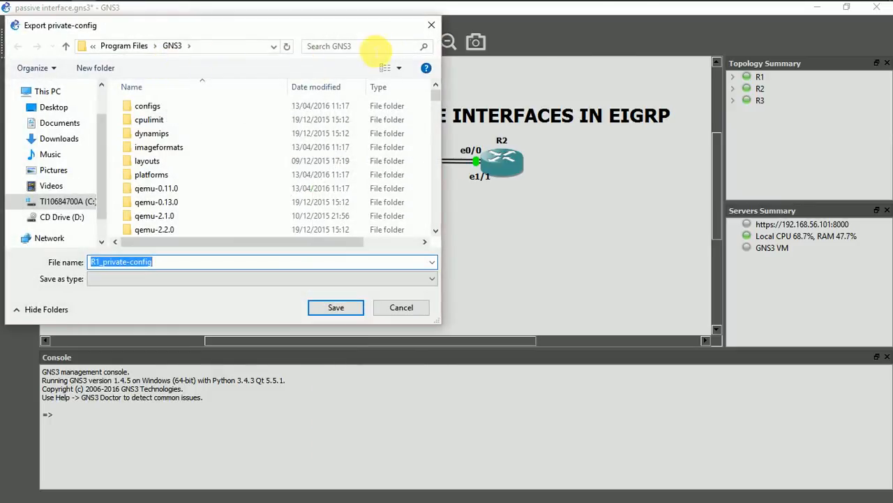
left_click(432, 26)
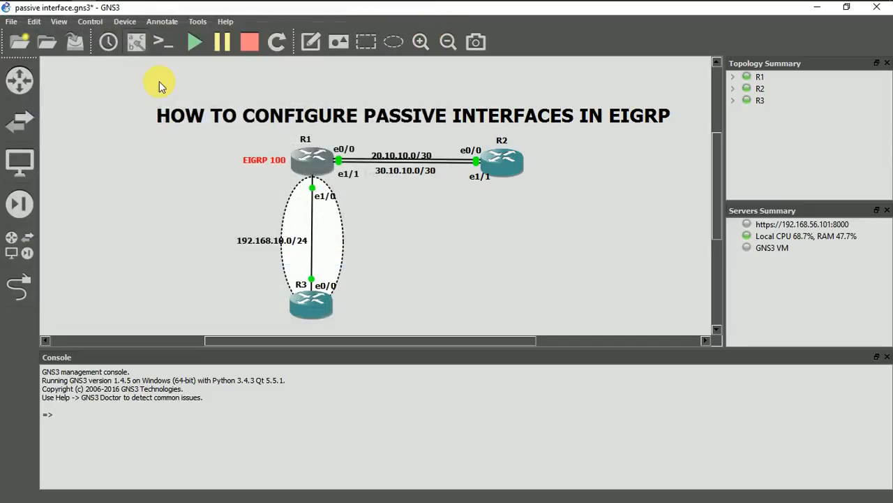
Open the consoles of all devices and start EIGRP process 100 on R1 from global configuration mode
left_click(165, 43)
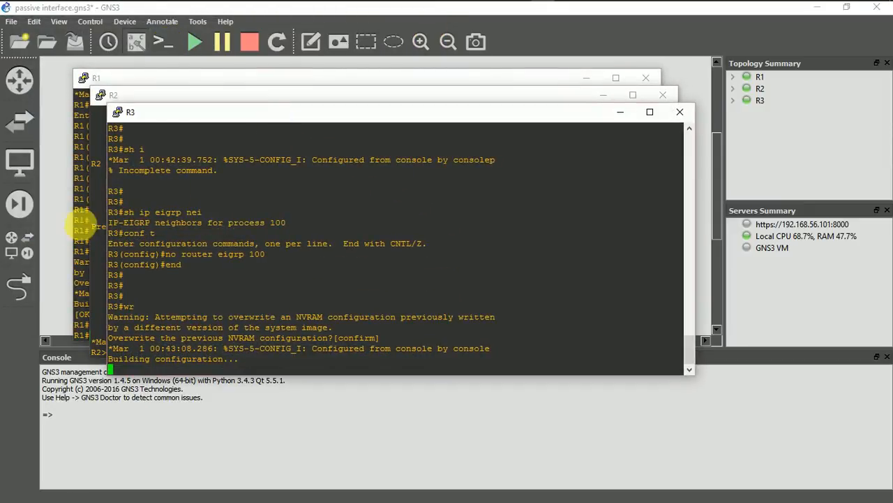
left_click(81, 231)
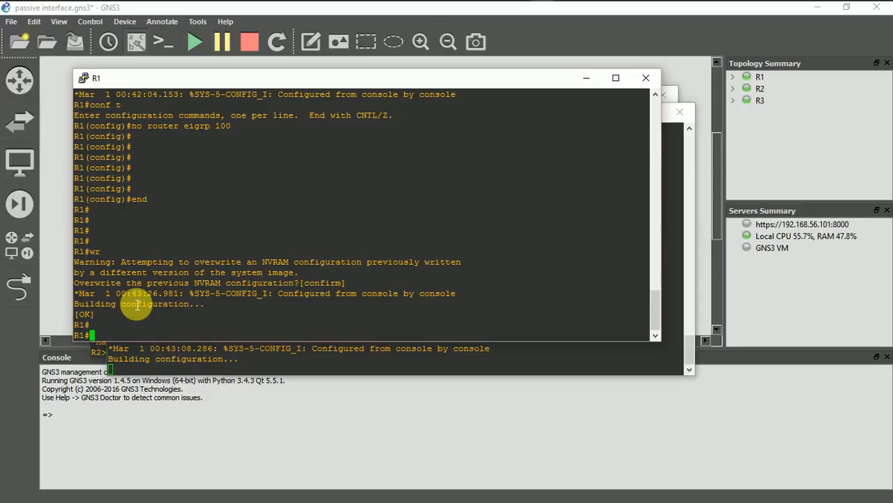
type("conf t")
key("Return")
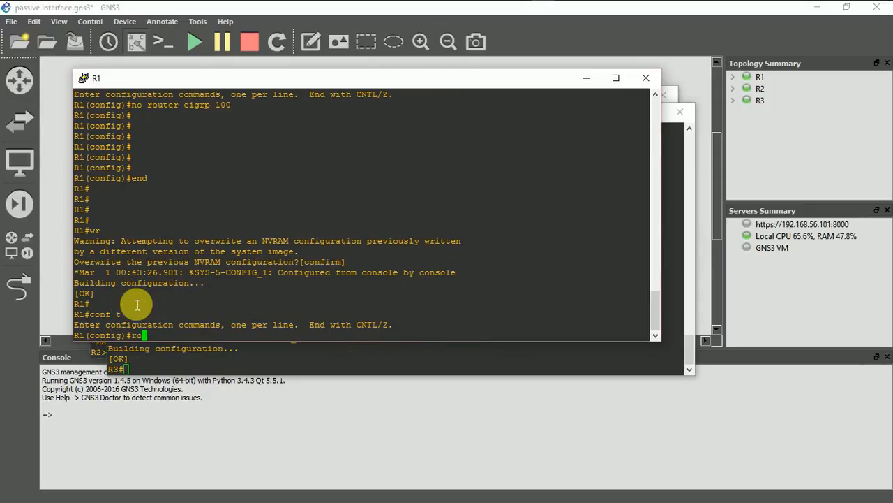
type("router eigrp 100")
key("Return")
key("Return")
key("Return")
key("Return")
key("Return")
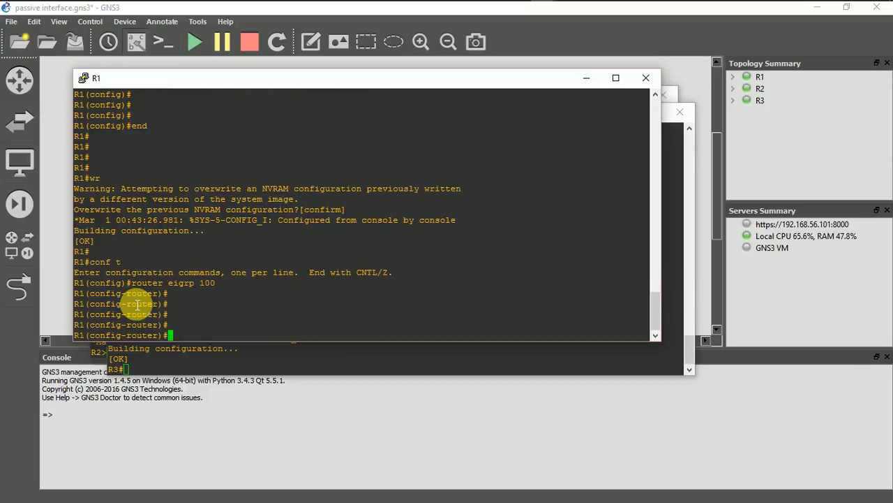
Advertise network 0.0.0.0 in EIGRP 100 on R1
type("network 0.0.0.0")
key("Return")
key("Return")
key("Return")
key("Return")
Disable automatic route summarization for EIGRP 100 on R1 with the no auto command
type("noa")
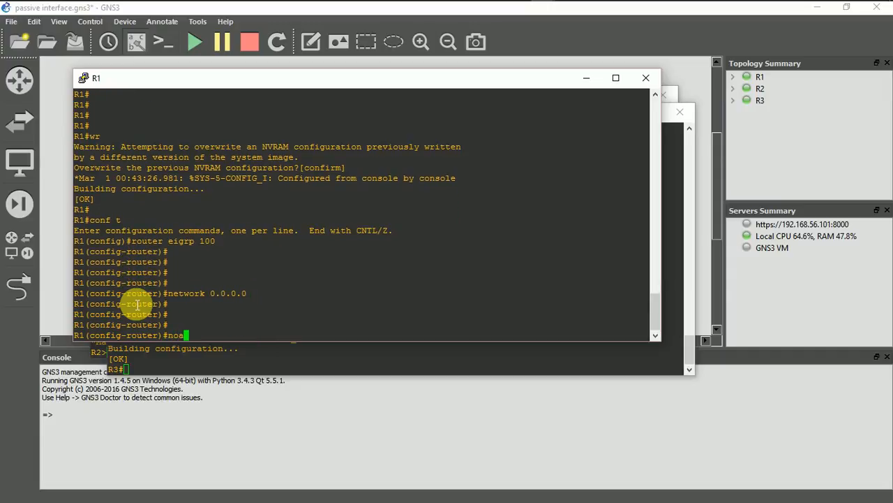
key("BackSpace")
type(" uto")
key("Return")
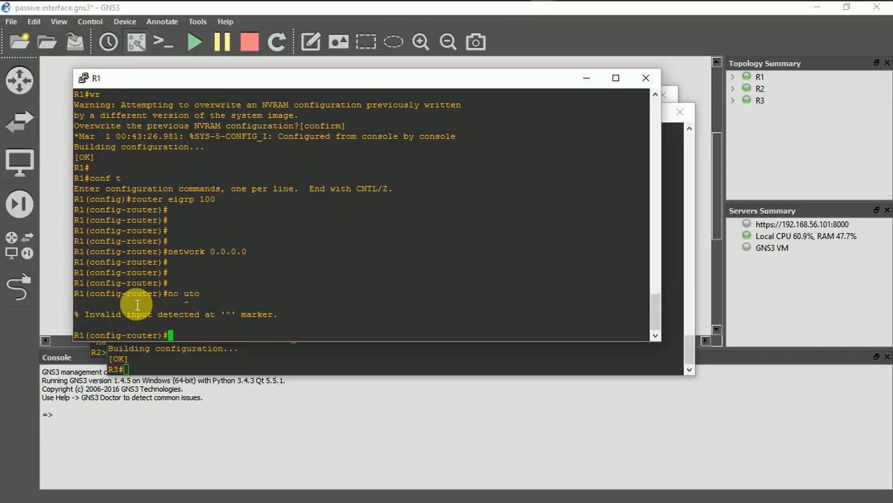
key("Up")
type("a")
key("Return")
key("Return")
key("Return")
key("Return")
key("Return")
key("Return")
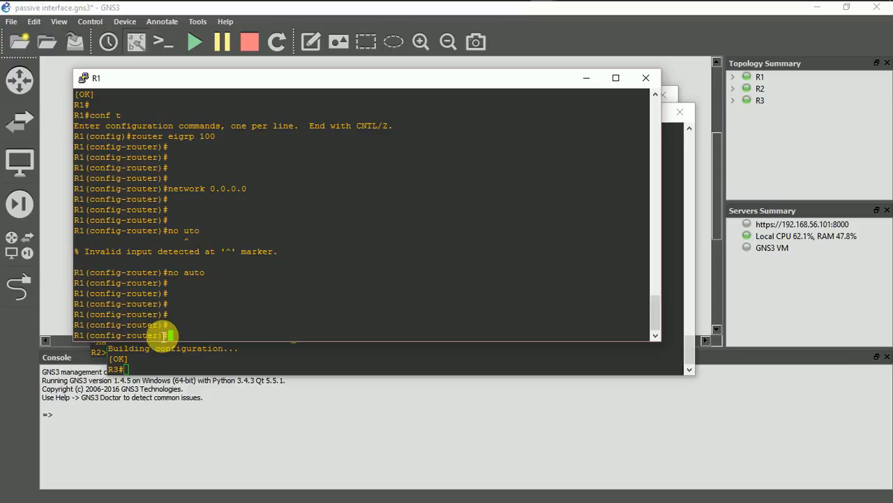
Switch to the R3 console, enter global configuration mode and start EIGRP process 100
left_click(131, 368)
type("conf t")
key("Return")
key("Return")
key("Return")
key("Return")
type("route")
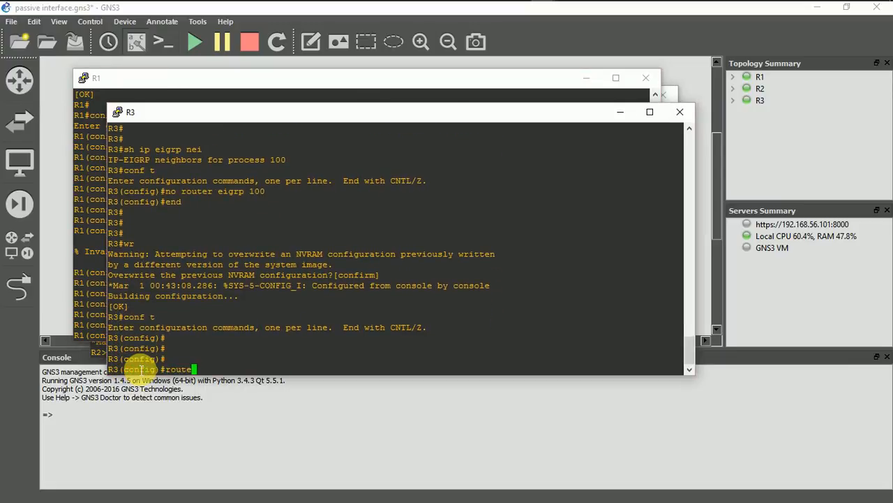
type("r eigrp 100")
key("Return")
key("Return")
key("Return")
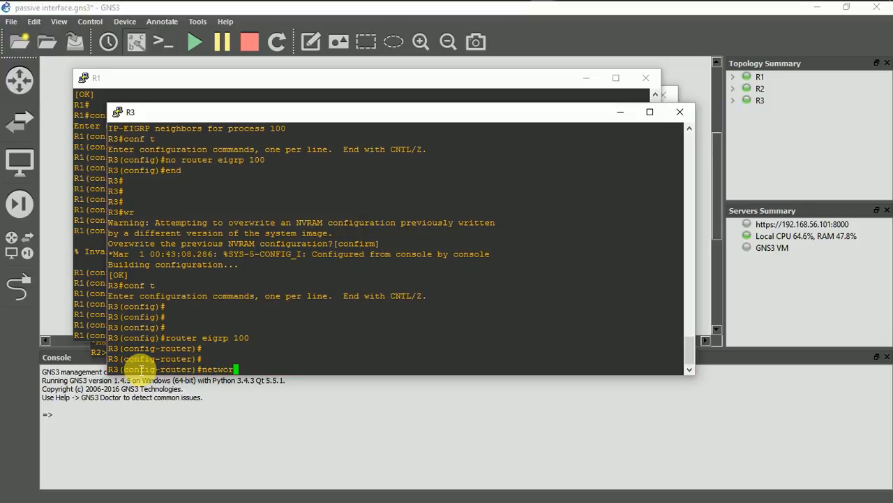
Advertise network 0.0.0.0 in EIGRP 100 on R3
type("network 0.0.0.0")
key("Return")
key("Return")
key("Return")
key("Return")
Try to disable automatic summarization on R3 with an abbreviated command
type("no a")
key("Return")
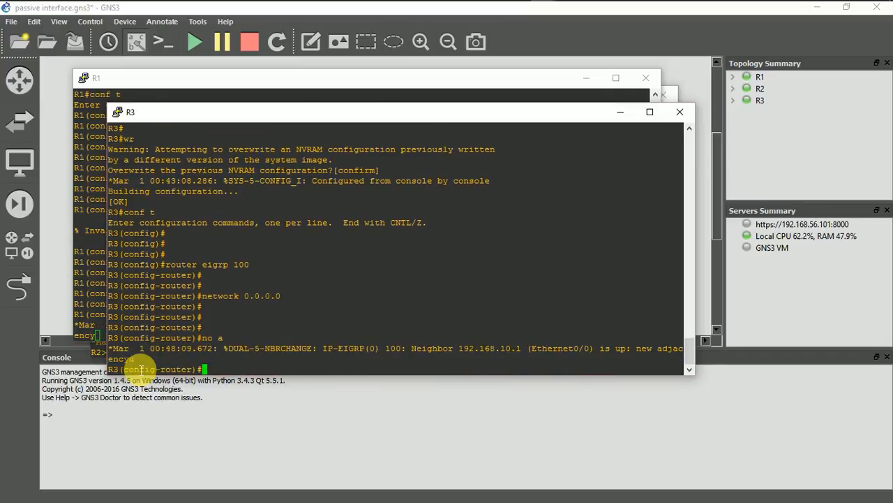
type("no ut")
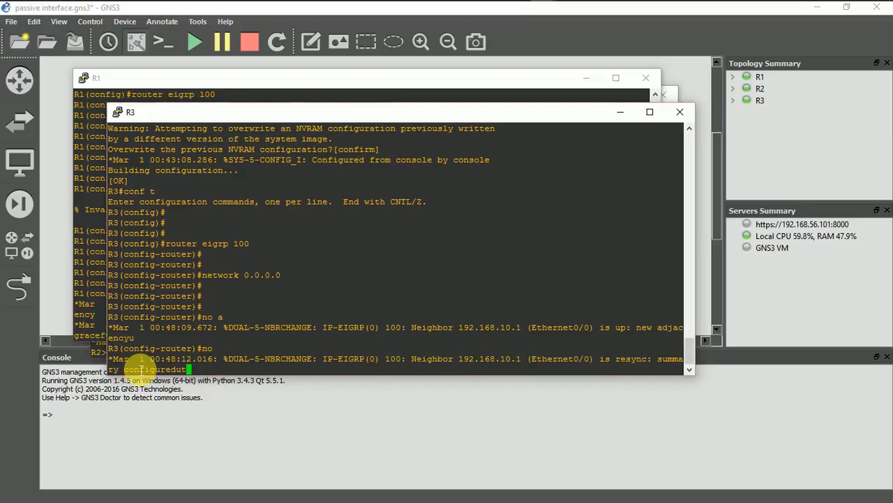
key("Return")
Disable EIGRP route summarization on R3 with no auto-summary and return to privileged EXEC mode with end
key("Return")
key("Return")
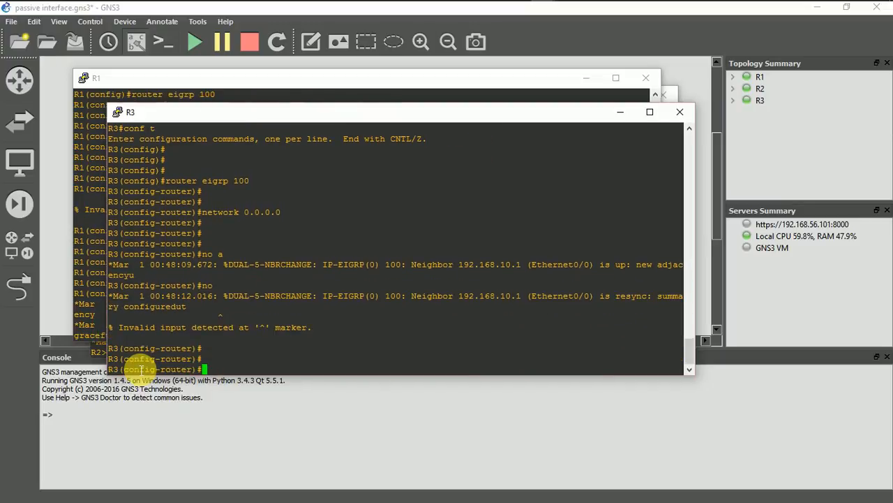
type("no au")
key("Tab")
key("Return")
key("Return")
key("Return")
key("Return")
key("Return")
key("Return")
key("Return")
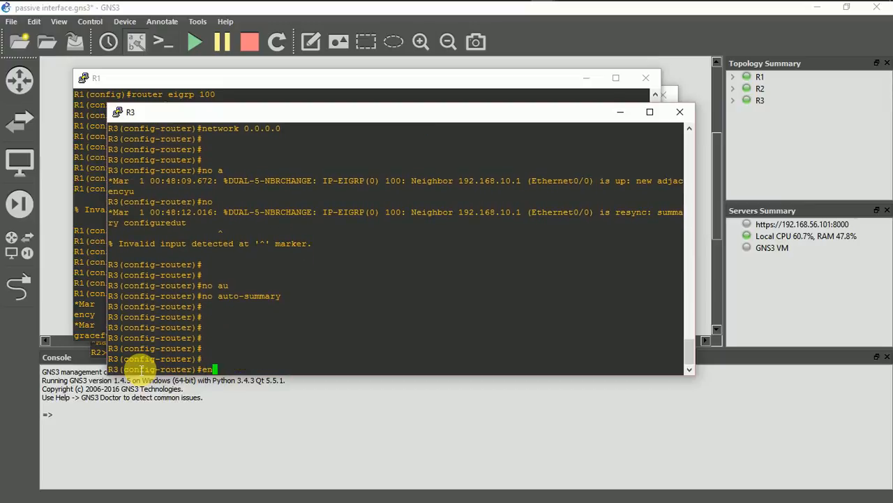
type("end")
key("Return")
key("Return")
key("Return")
key("Return")
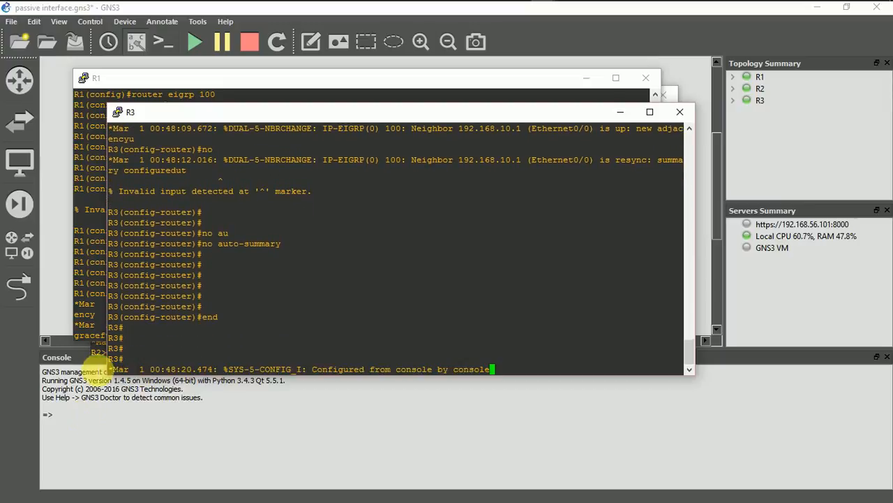
Switch to the R2 console, enable privileged mode and enter global configuration mode
left_click(100, 353)
type("en")
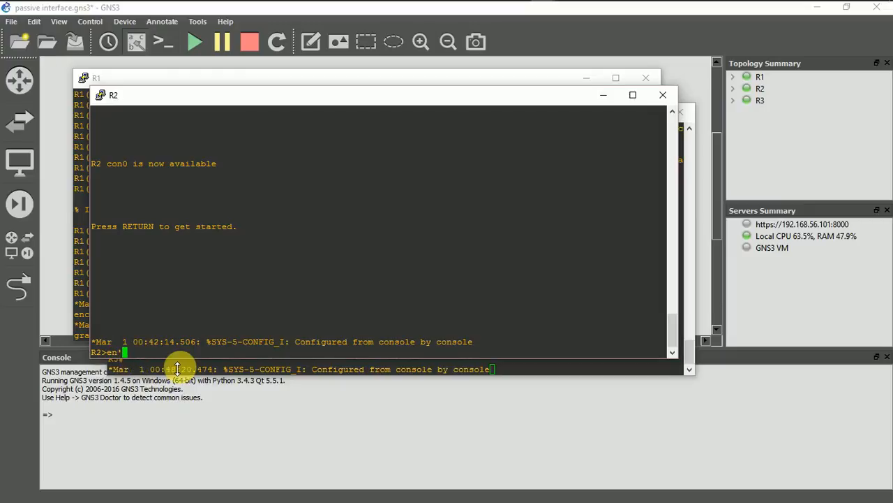
key("Return")
key("Return")
key("Return")
key("Return")
type("conf t")
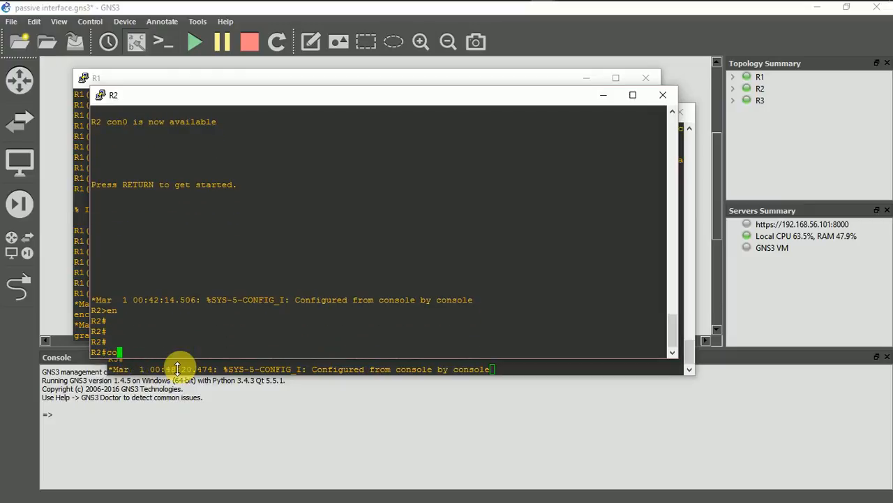
key("Return")
key("Return")
Start EIGRP process 100 on R2
key("Return")
key("Return")
key("Return")
key("Return")
type("ro")
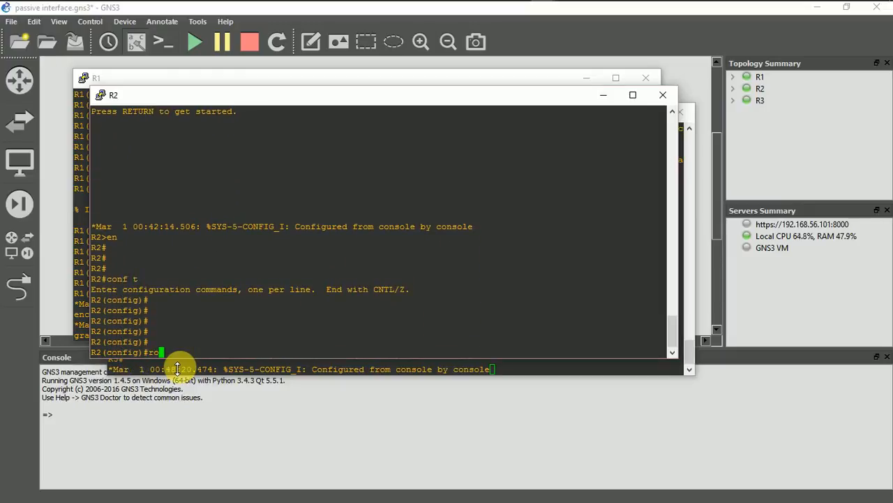
type("uter eigrp")
type("1 ")
type("100")
key("Return")
key("Return")
key("Return")
key("Return")
key("Return")
key("Return")
key("Return")
key("Return")
Advertise network 0.0.0.0 in EIGRP 100 on R2
type("n")
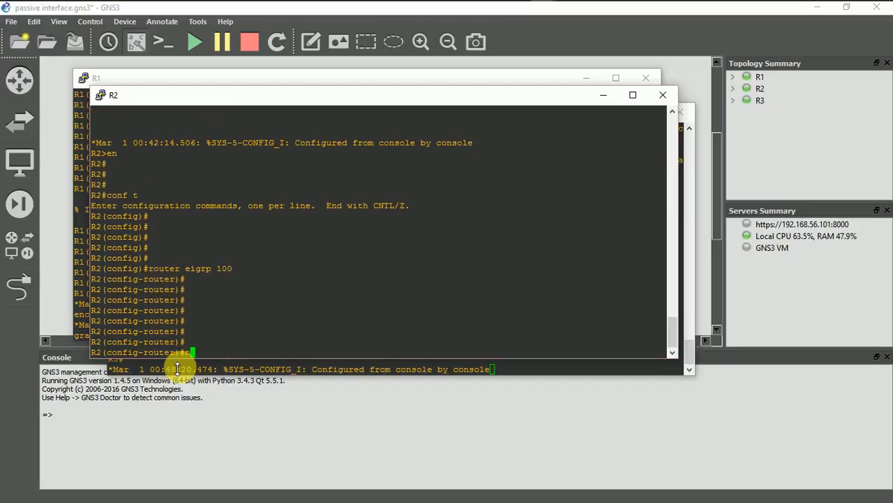
type("etwwrk 0.00")
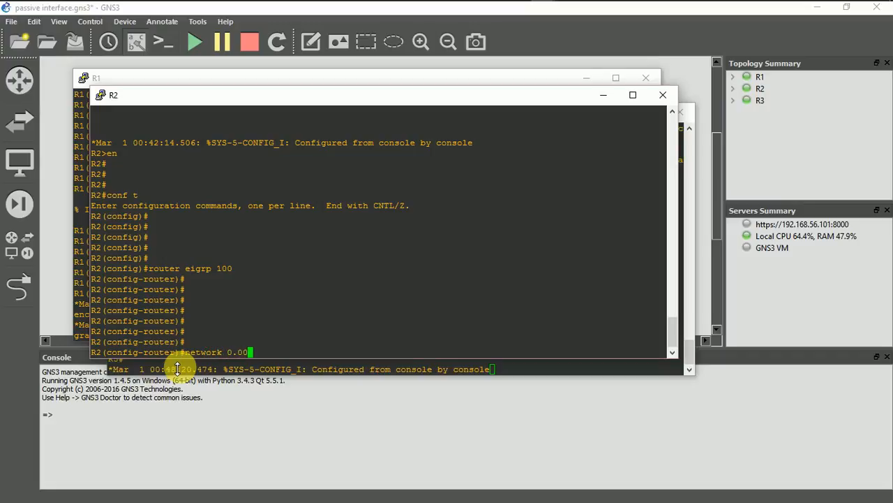
key("BackSpace")
key("BackSpace")
key("Return")
key("Return")
key("Return")
key("Return")
key("Return")
key("Return")
key("Return")
Try to disable automatic summarization on R2 with the abbreviated command no a
type("no a")
key("Return")
key("Return")
key("Return")
key("Return")
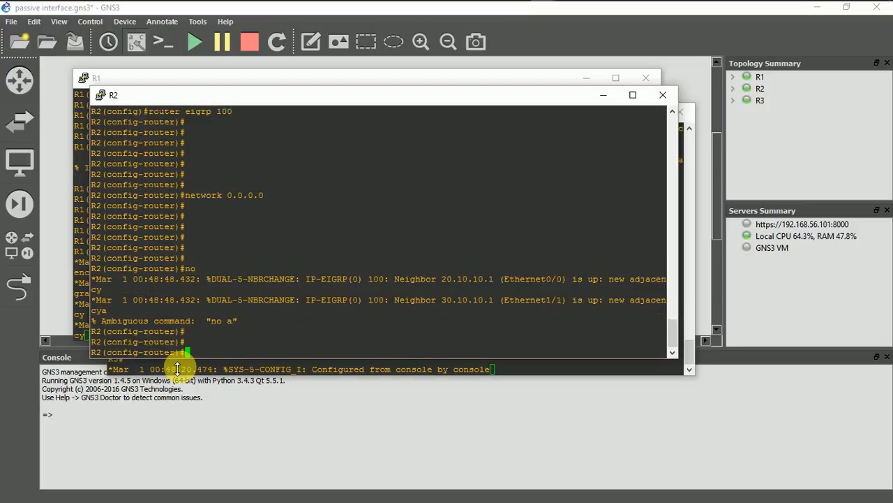
Disable automatic route summarization for EIGRP 100 on R2 with the no auto command
type("no a")
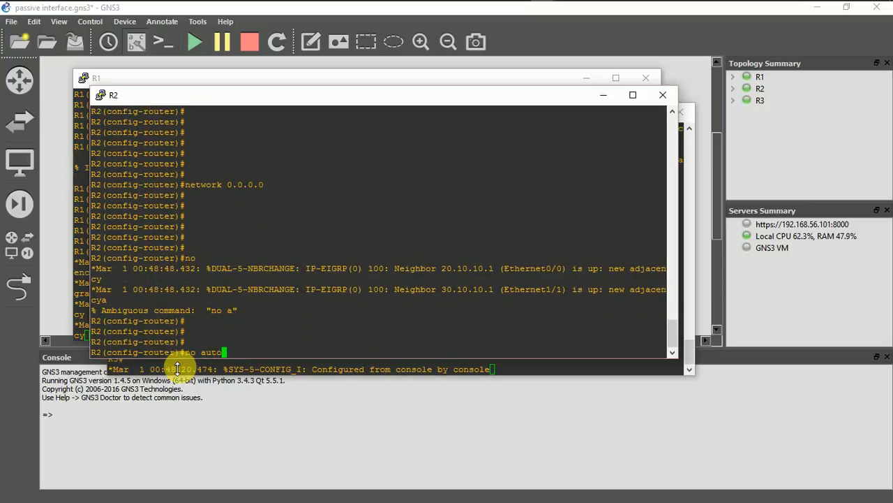
type("uto")
key("Return")
key("Return")
key("Return")
key("Return")
key("Return")
key("Return")
key("Return")
key("Return")
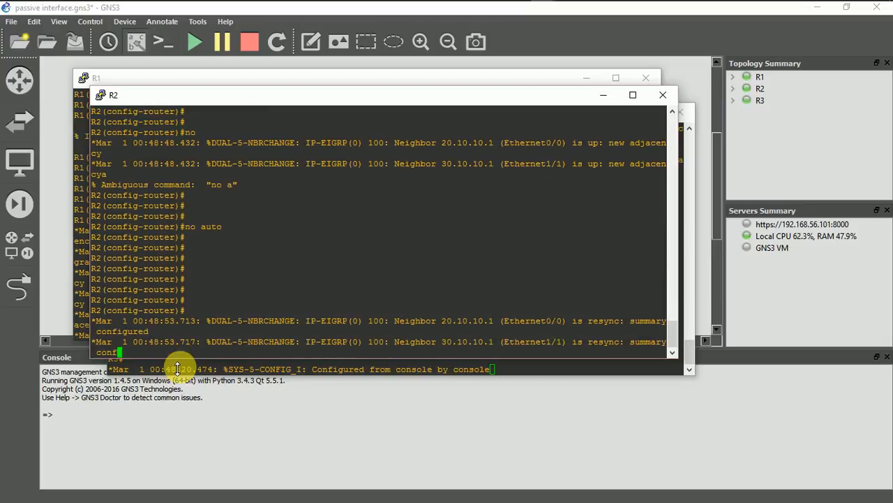
key("Return")
key("Return")
key("Return")
key("Return")
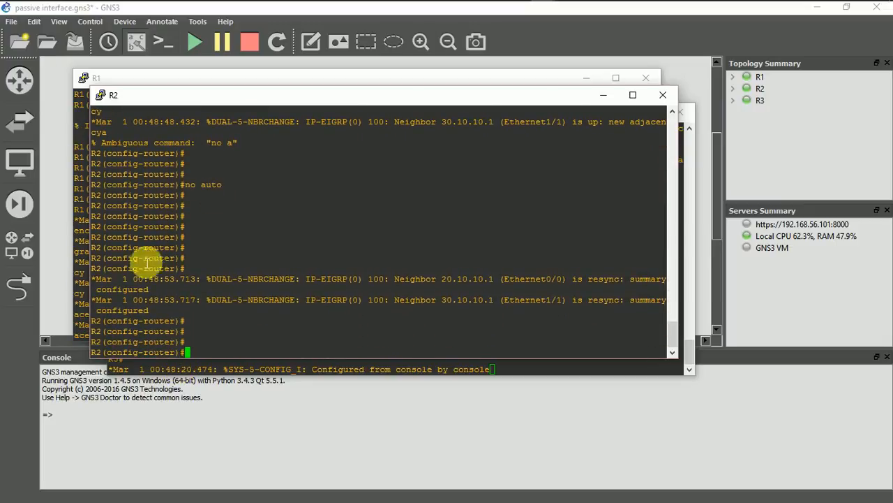
left_click(85, 293)
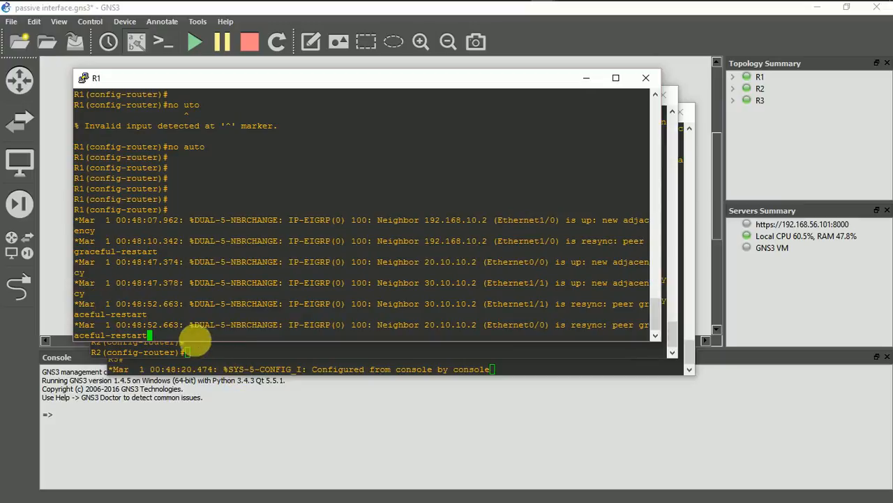
left_click(216, 369)
key("Return")
key("Return")
key("Return")
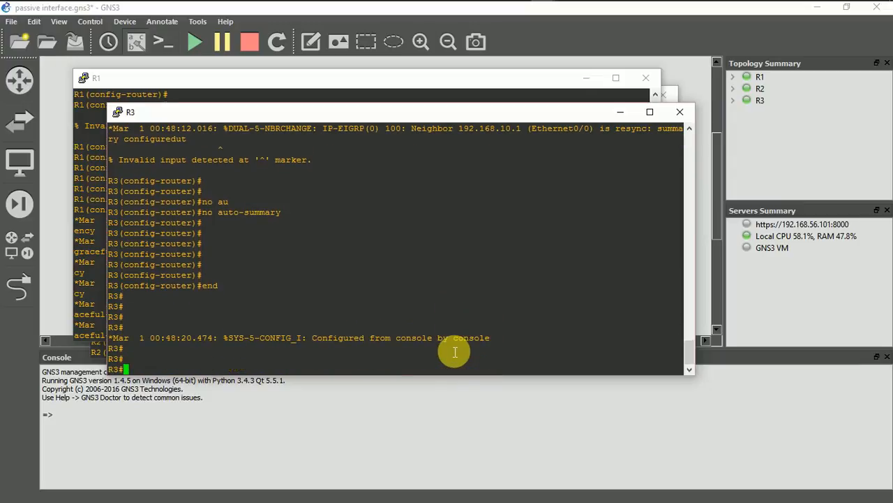
Switch to the R1 console and display its routing table from router configuration mode with do sh ip route
left_click(90, 295)
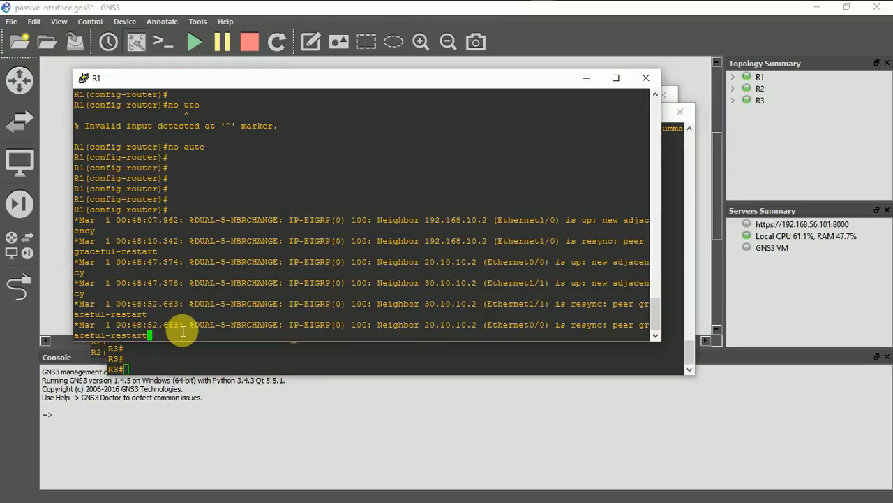
key("Return")
key("Return")
key("Return")
key("Return")
key("Return")
key("Return")
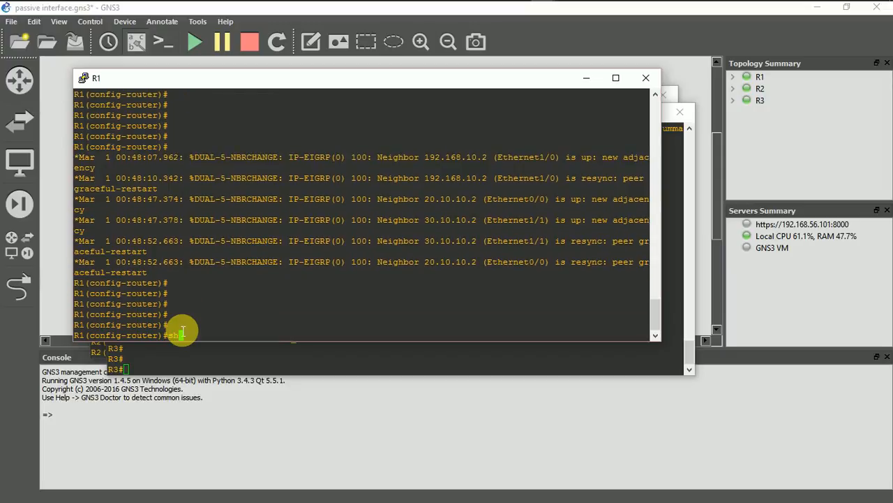
key("BackSpace")
key("BackSpace")
key("BackSpace")
type("do sh ip route")
key("Return")
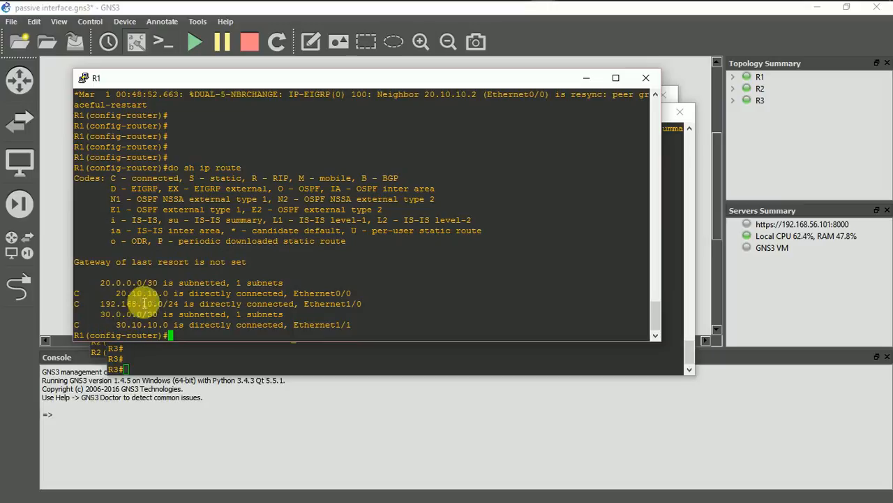
Display the routing table on R3 with sh ip route
left_click(160, 361)
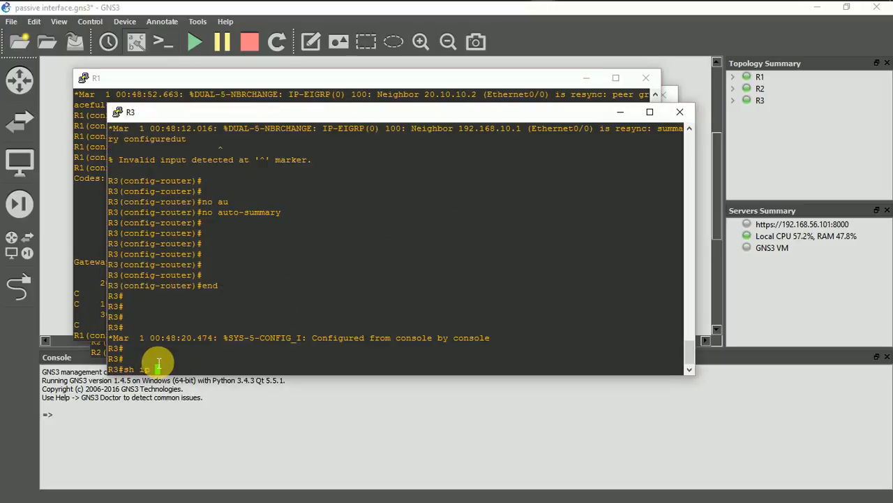
type("ute")
key("Return")
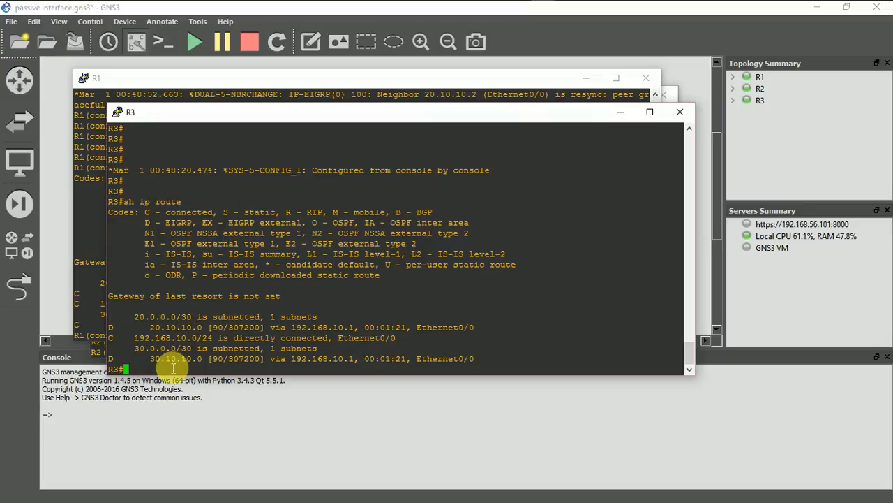
Display the routing table on R2 from router configuration mode with do sh ip route
left_click(103, 354)
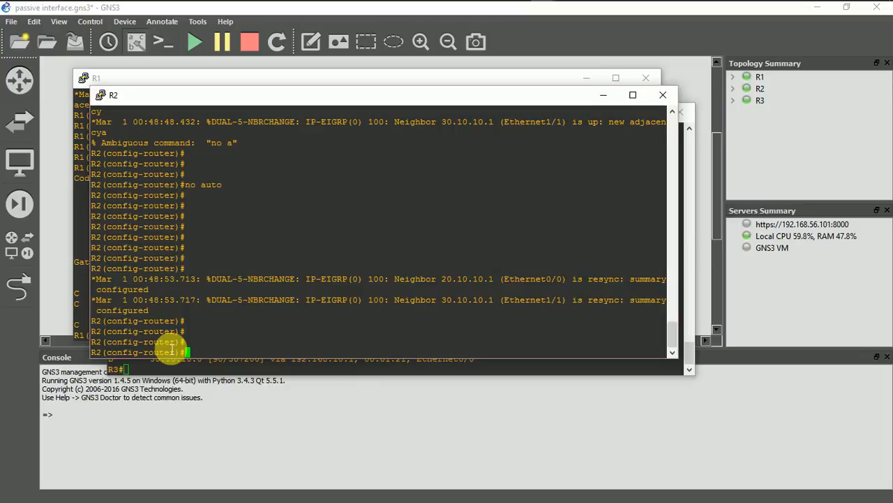
type("do ")
type("sh ip ")
type("route")
key("Return")
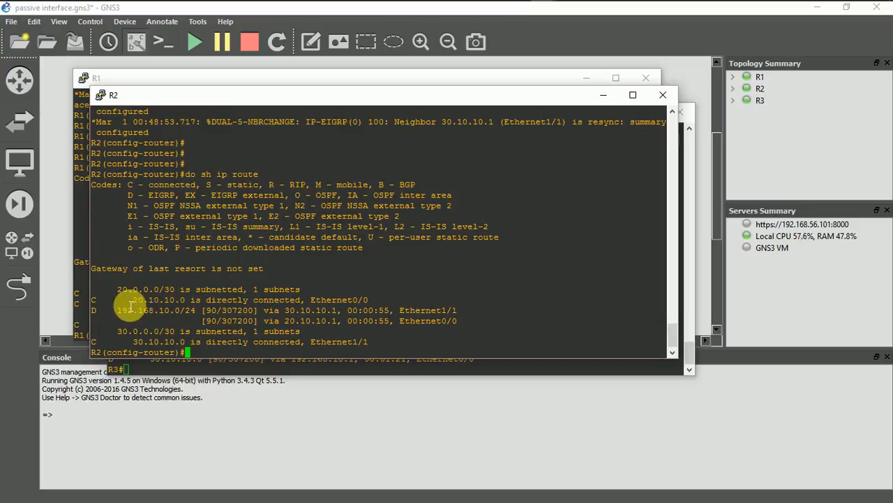
Test connectivity from the R3 console by running ping 20.10.10.2 twice
left_click(90, 322)
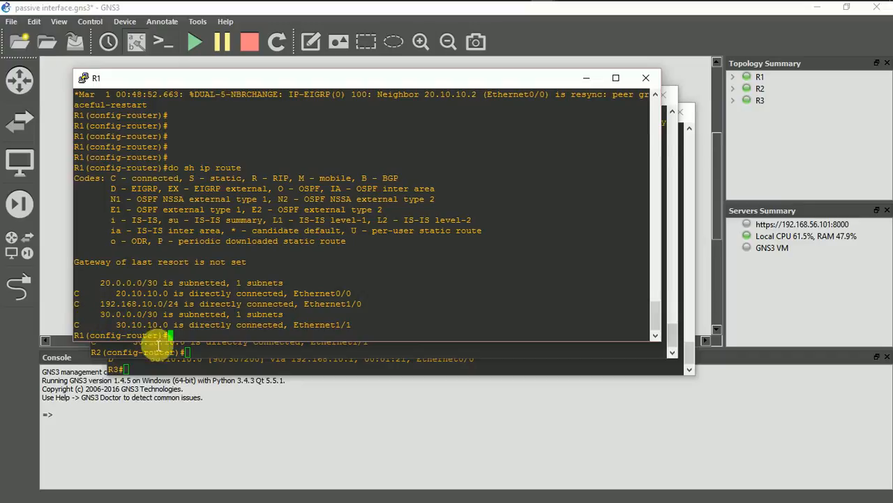
left_click(179, 372)
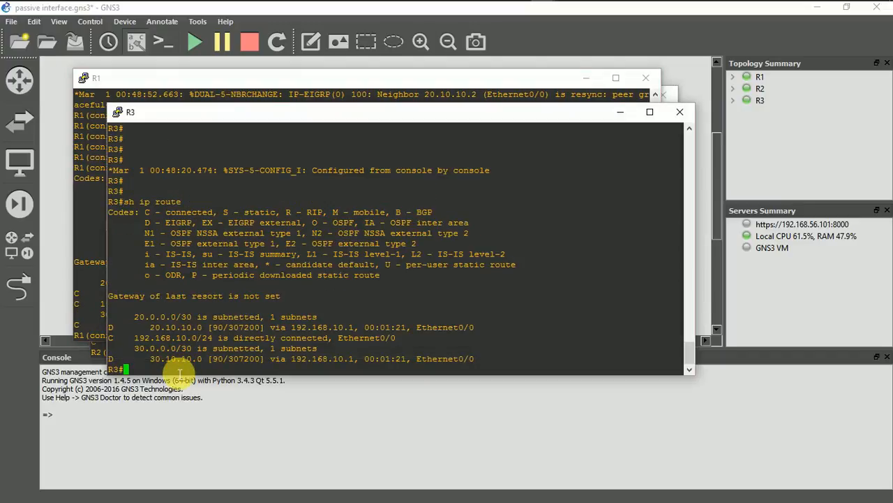
type("ping 20.10.10.10.2")
key("Return")
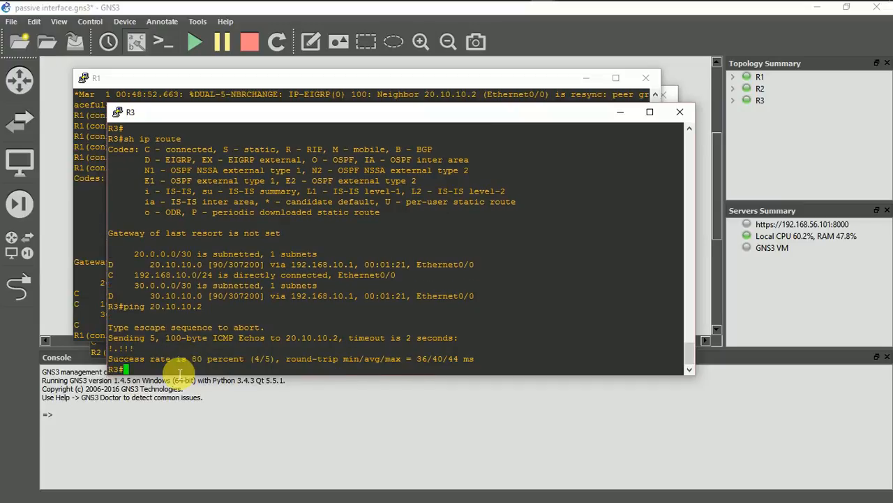
key("Up")
key("Return")
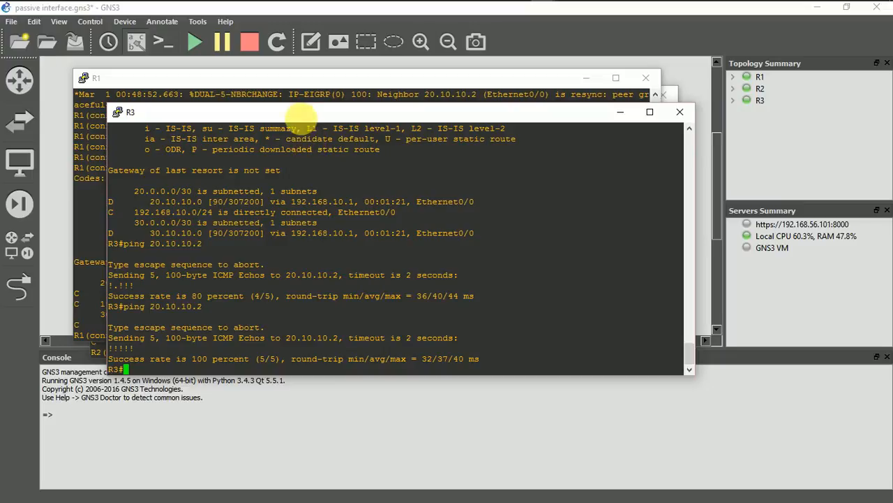
Display the EIGRP neighbor table on R3 with sh ip eigrp nei
type("sh ip")
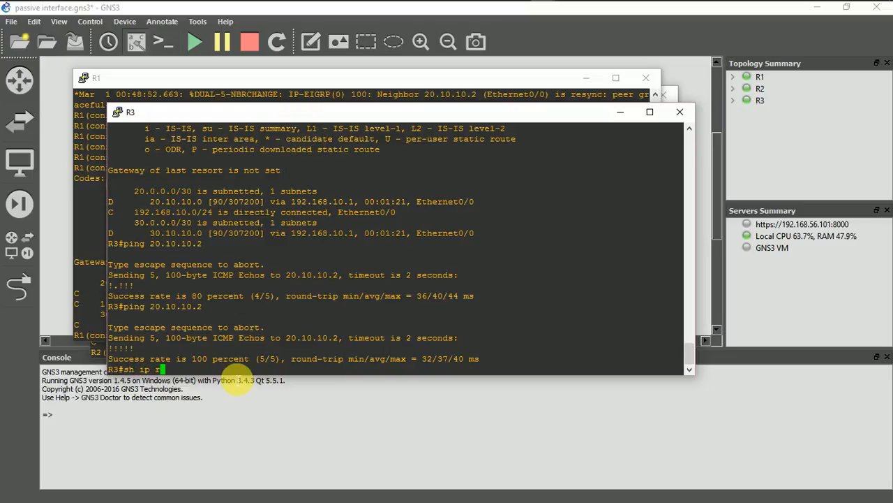
type(" eigrp nei")
key("Return")
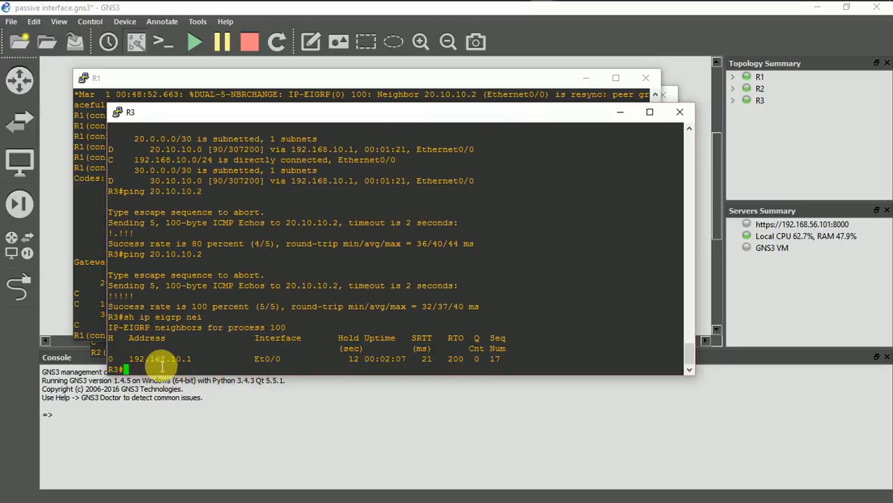
Begin the passive-interface command on R1 and move the console windows aside to uncover R1's interface labels in the topology diagram
left_click(98, 338)
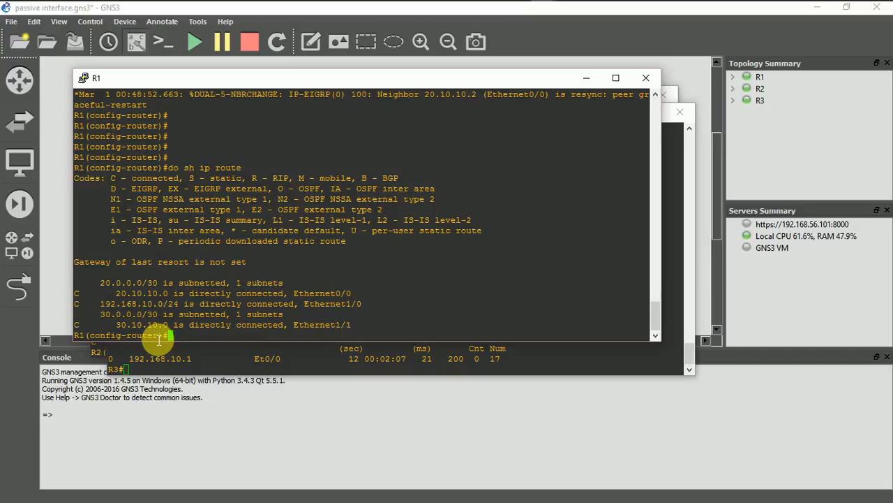
type("pa")
key("Tab")
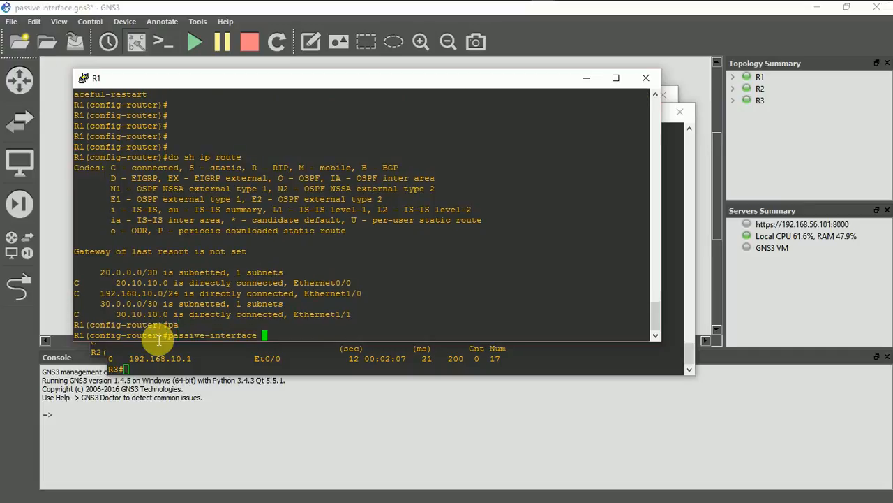
left_click_drag(237, 80, 370, 242)
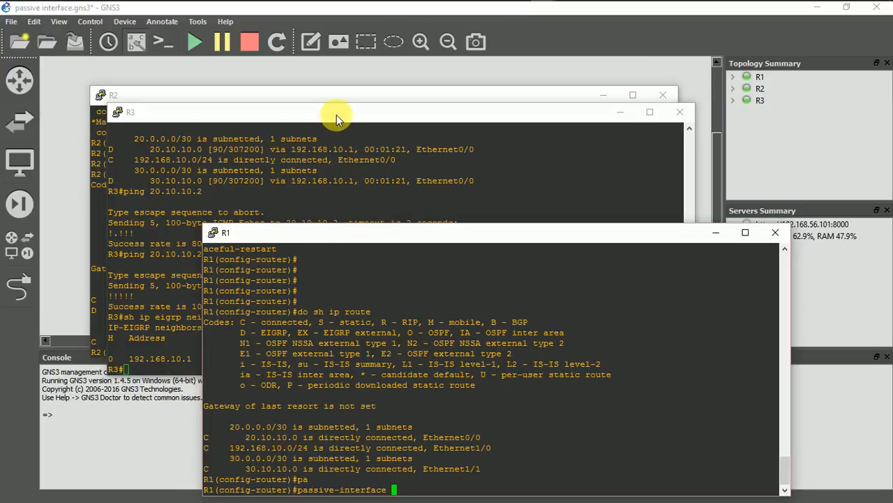
left_click_drag(336, 114, 360, 157)
left_click_drag(392, 200, 404, 217)
left_click_drag(381, 95, 479, 237)
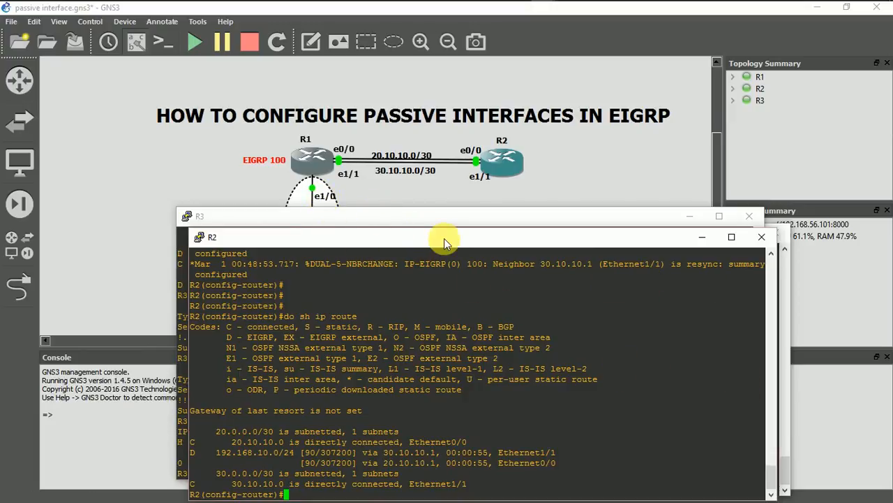
left_click_drag(444, 244, 258, 189)
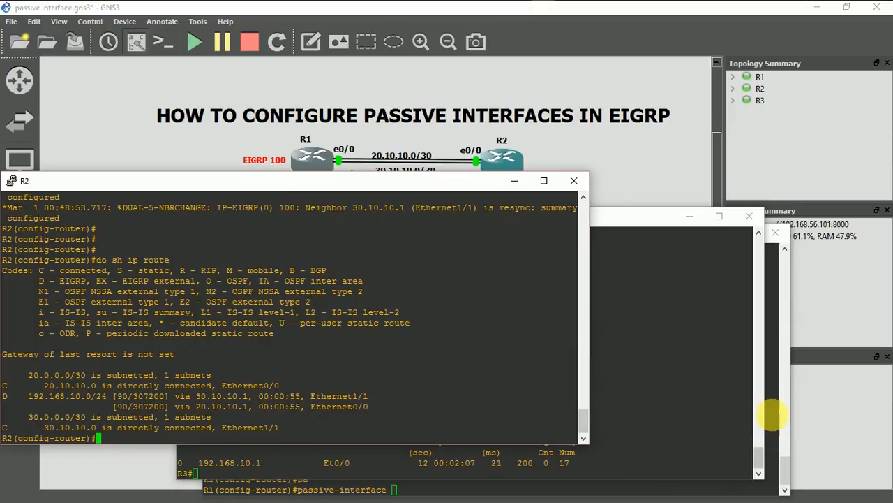
Return to the R1 console and complete the command passive-interface e1/0 to make that interface passive for EIGRP 100
left_click(777, 419)
left_click_drag(414, 239, 320, 187)
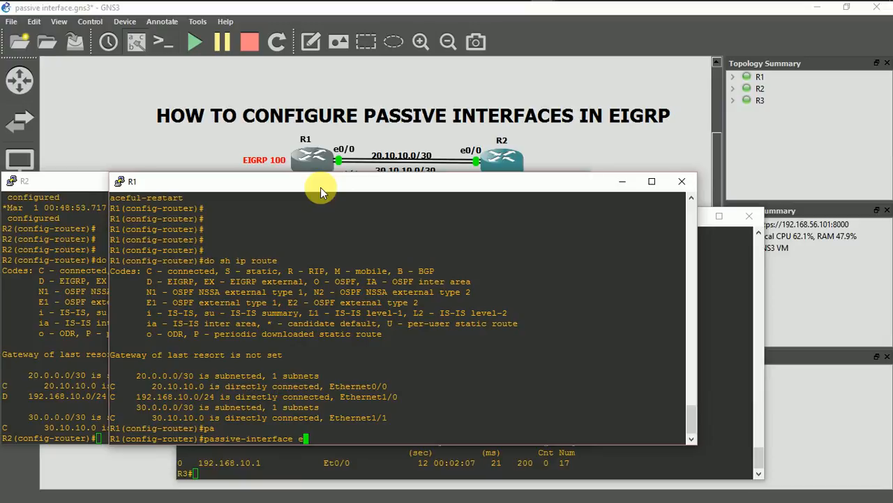
type("/0")
key("Return")
key("Return")
key("Return")
key("Return")
key("Return")
key("Return")
key("Return")
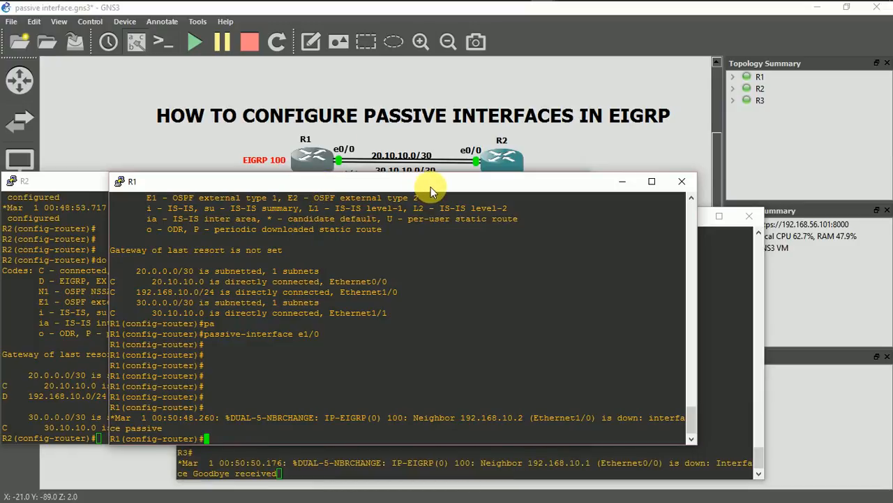
Rearrange the console windows and display R1's EIGRP neighbors from router configuration mode with do sh ip eigrp nei
left_click_drag(431, 187, 479, 135)
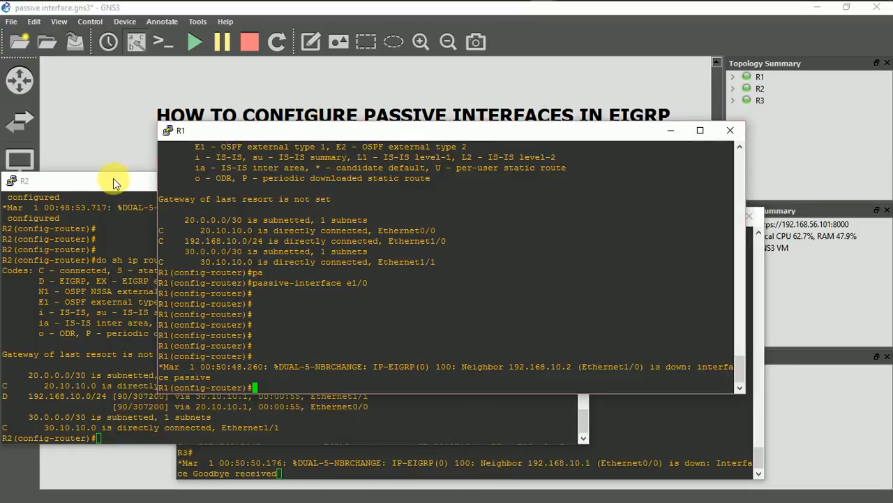
left_click_drag(112, 185, 149, 91)
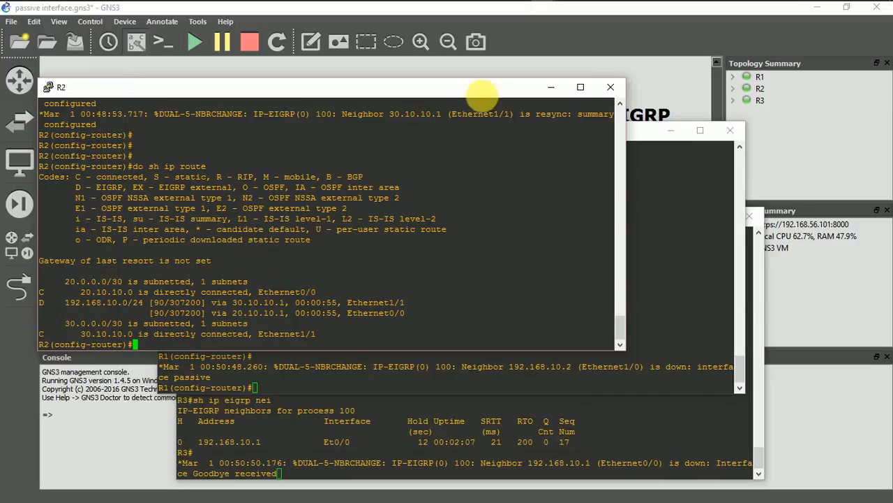
left_click_drag(474, 93, 424, 294)
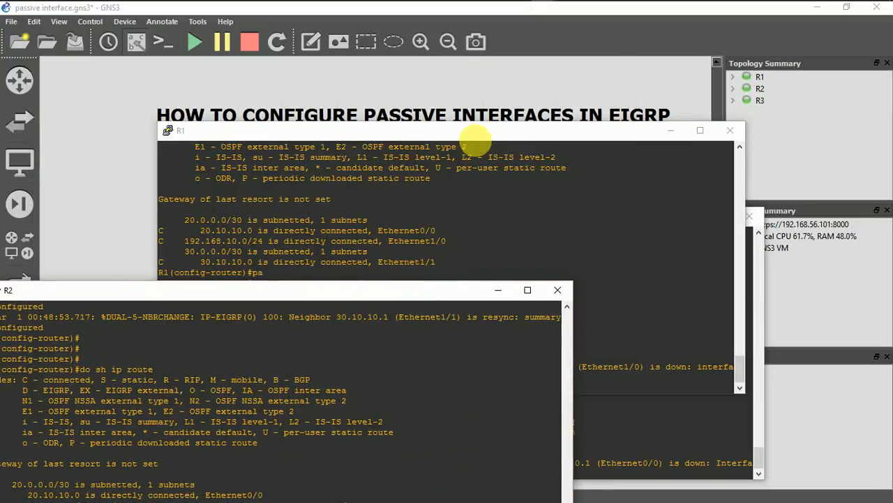
left_click(476, 143)
type("do sh ip eigrp nei")
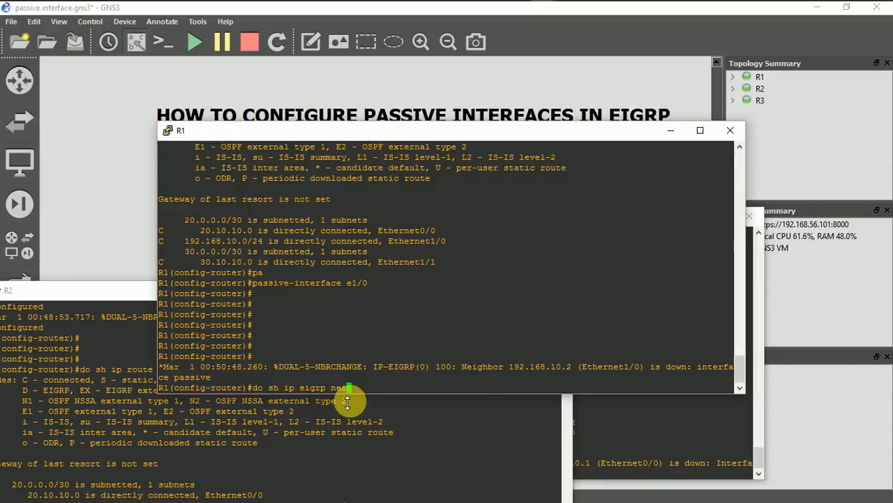
key("Return")
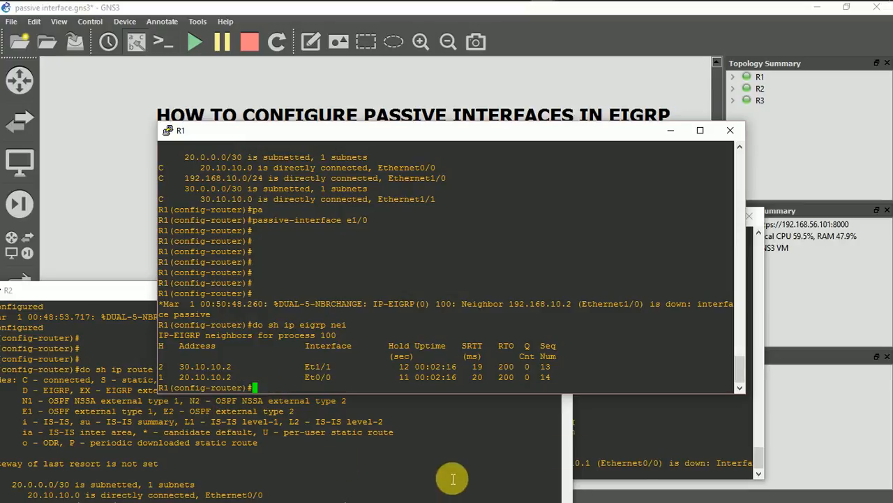
Switch to the R3 console and check its EIGRP neighbors again with sh ip eigrp nei
left_click(645, 454)
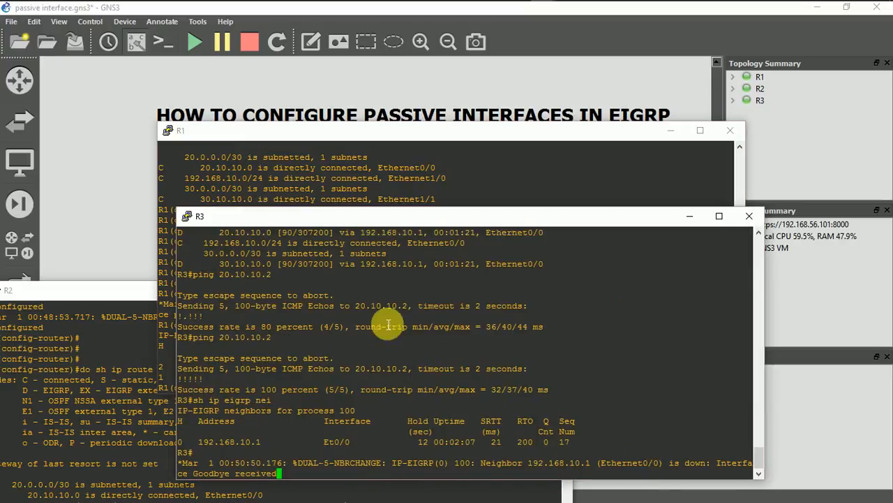
key("Return")
key("Return")
key("Return")
key("Return")
key("Return")
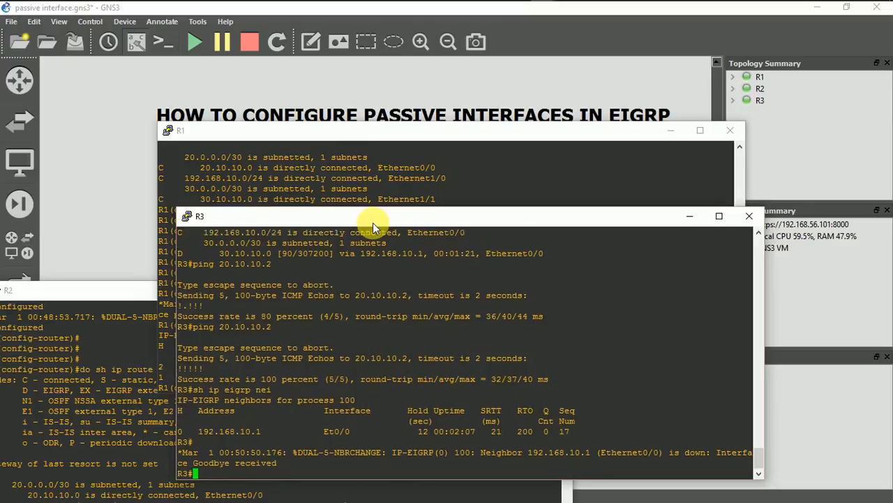
type("sh ")
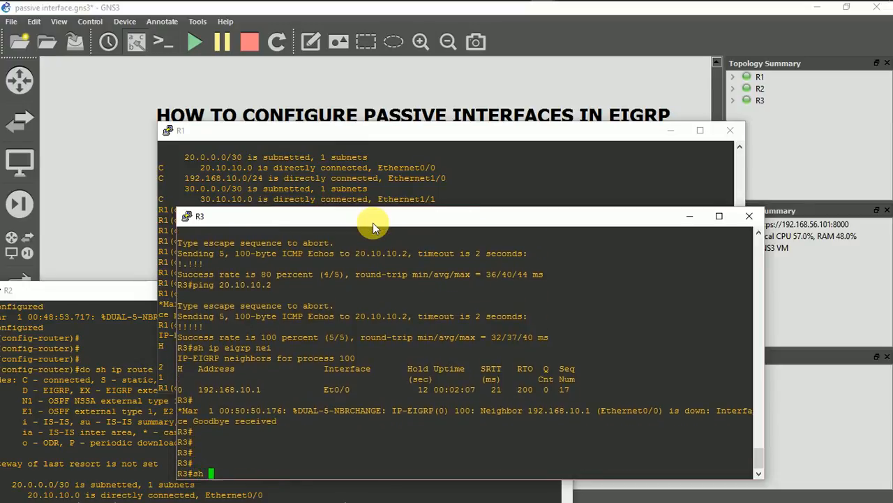
type("ip eigrp nei")
key("Return")
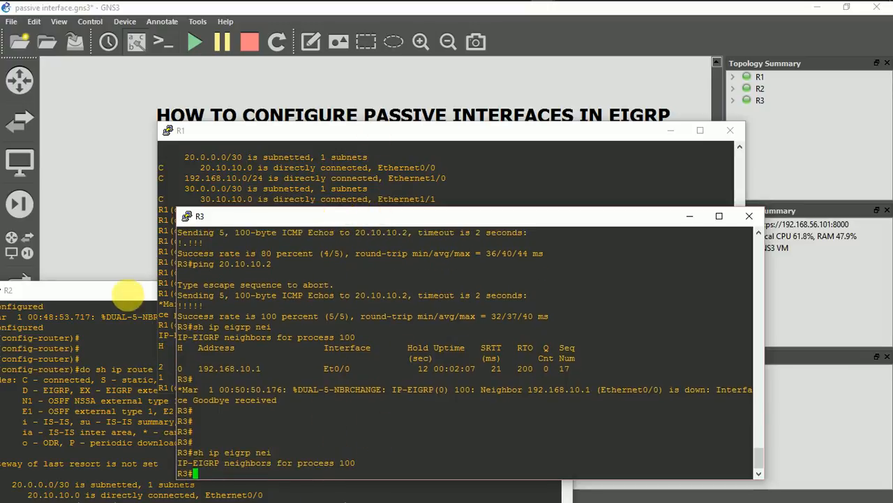
Bring the R2 console into view, then repeat ping 20.10.10.2 from R3 by reusing the earlier command text
left_click(128, 292)
left_click_drag(130, 291, 132, 277)
left_click_drag(144, 217, 151, 164)
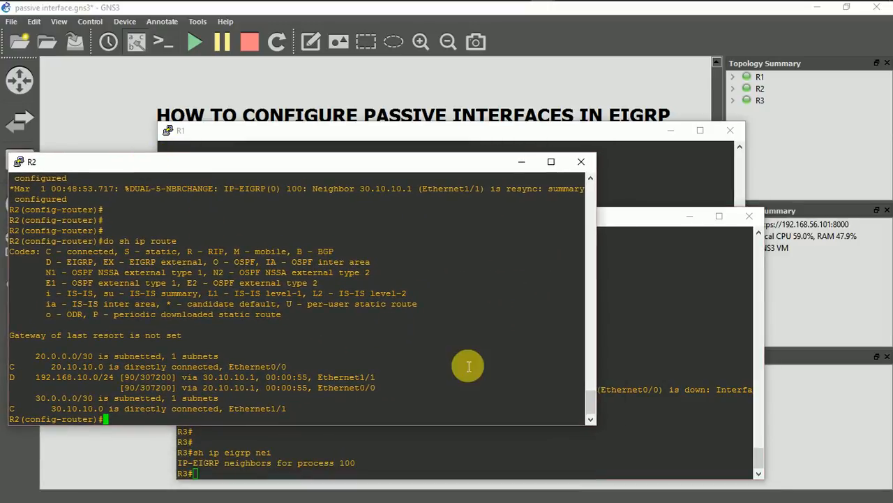
left_click(633, 224)
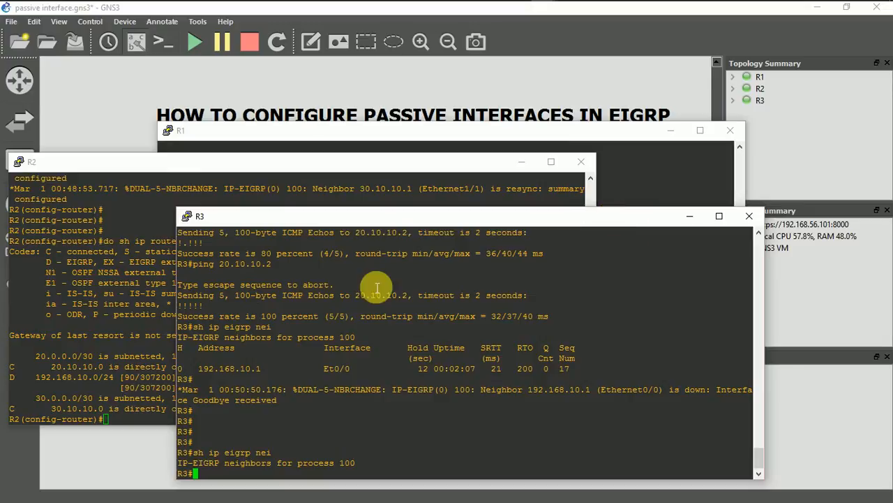
left_click_drag(281, 267, 201, 272)
key("ctrl+c")
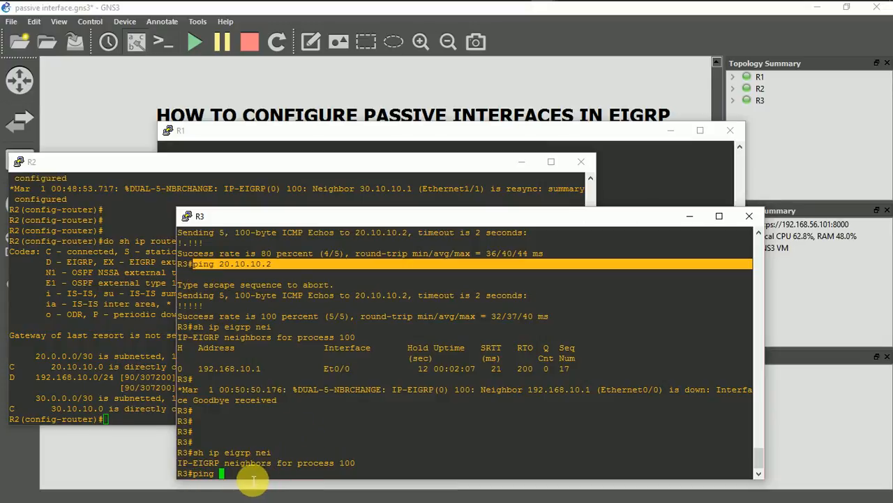
key("BackSpace")
key("BackSpace")
key("BackSpace")
right_click(253, 480)
key("Return")
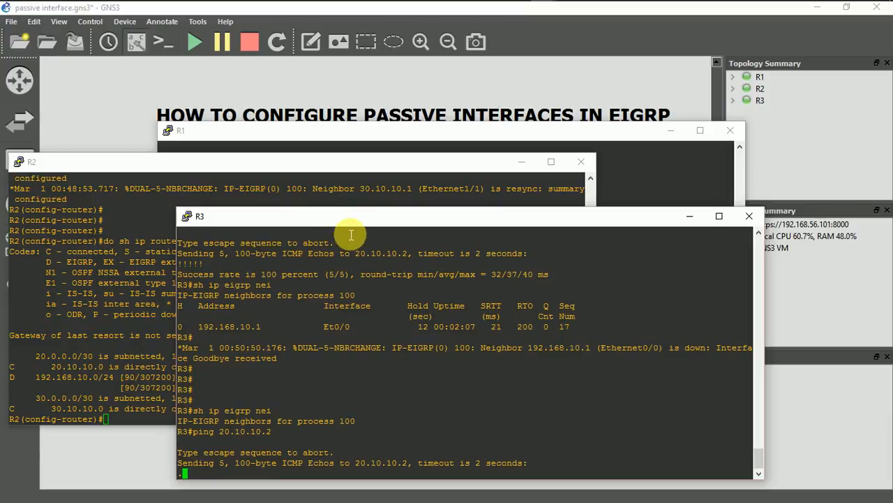
Reposition the R1, R2 and R3 console windows to examine the topology links, R3's ping result and R1's passive-interface configuration
left_click_drag(347, 220, 379, 186)
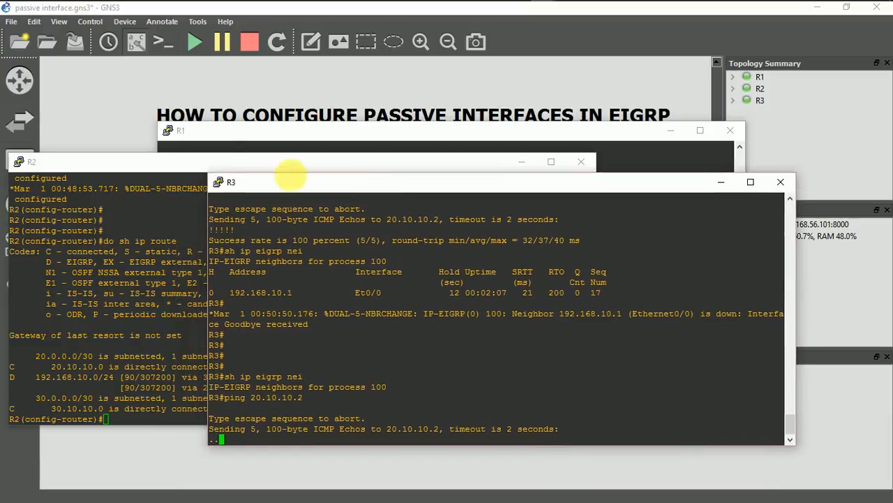
left_click_drag(194, 162, 191, 255)
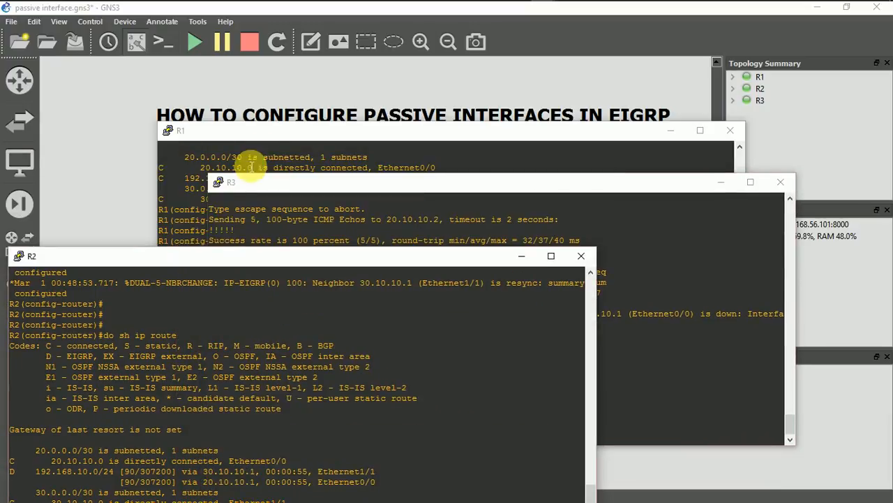
left_click_drag(269, 129, 278, 302)
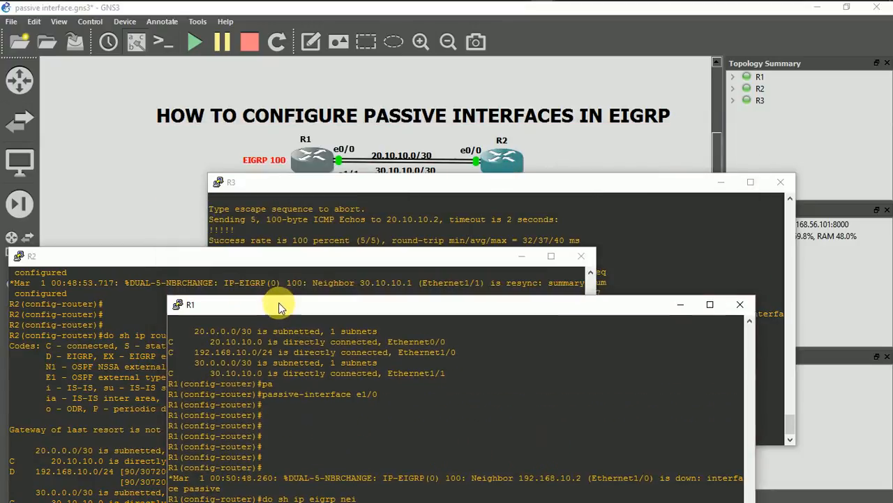
left_click(333, 184)
left_click_drag(333, 185, 337, 245)
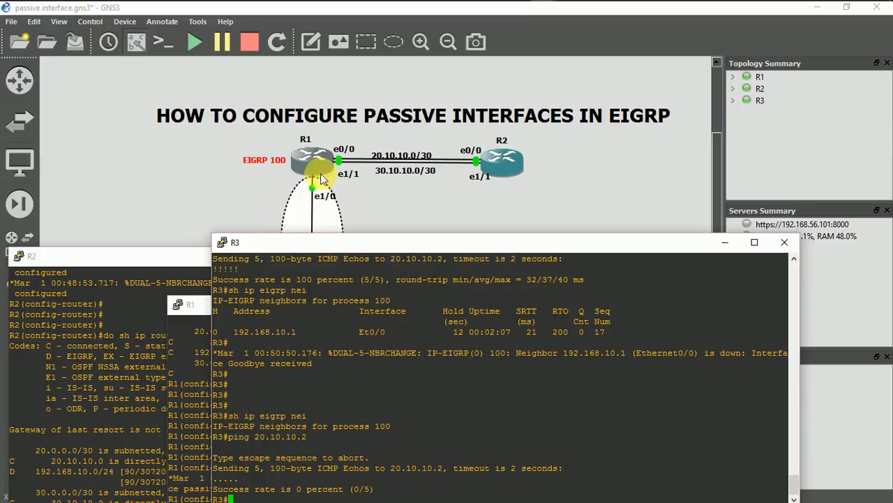
left_click_drag(197, 306, 178, 148)
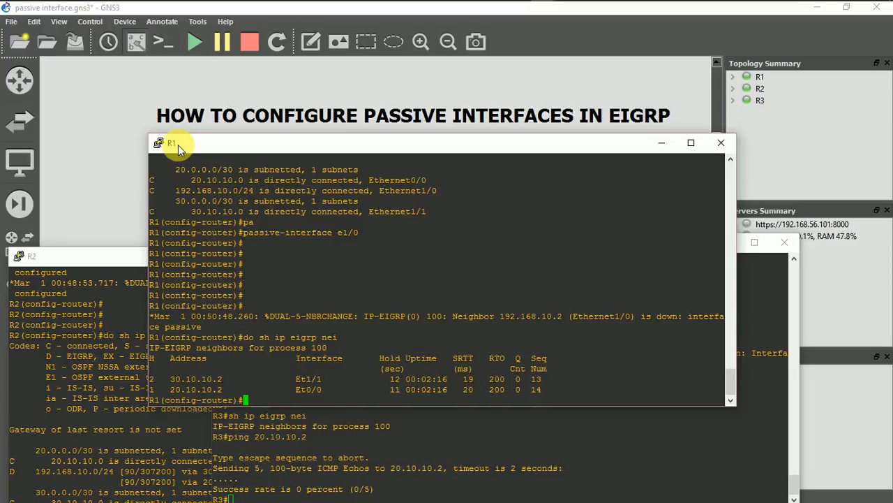
left_click_drag(409, 142, 349, 356)
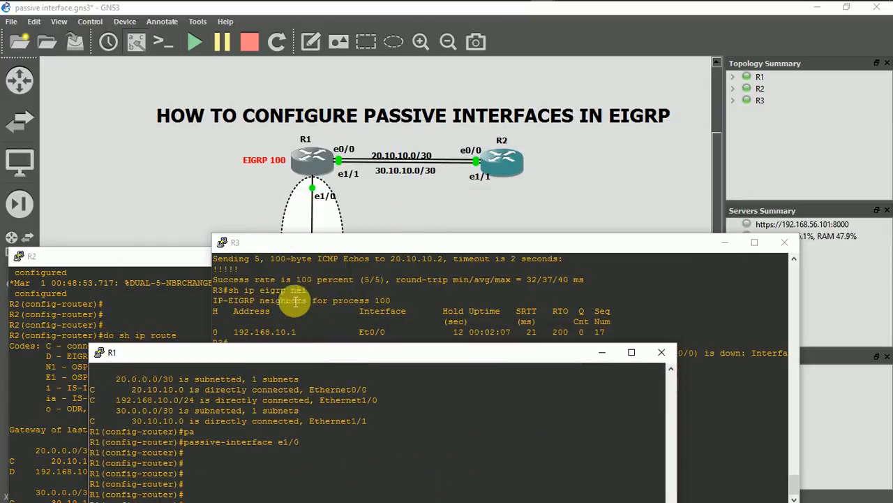
left_click_drag(286, 358, 277, 325)
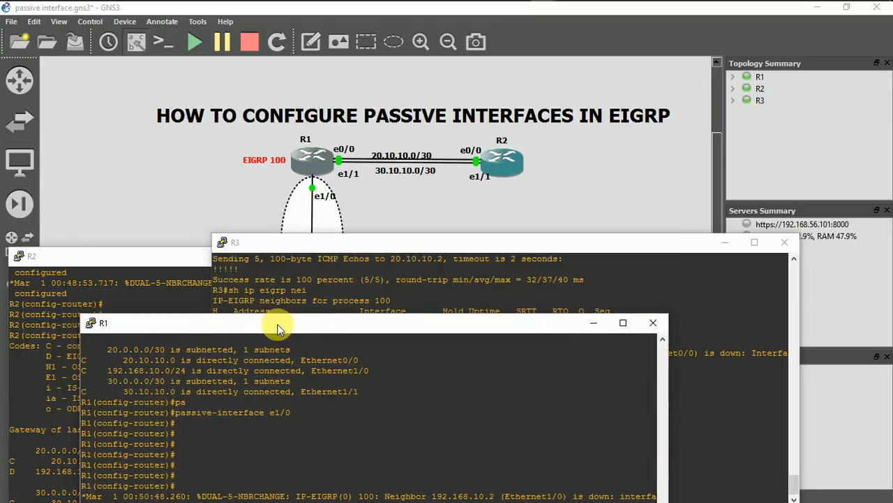